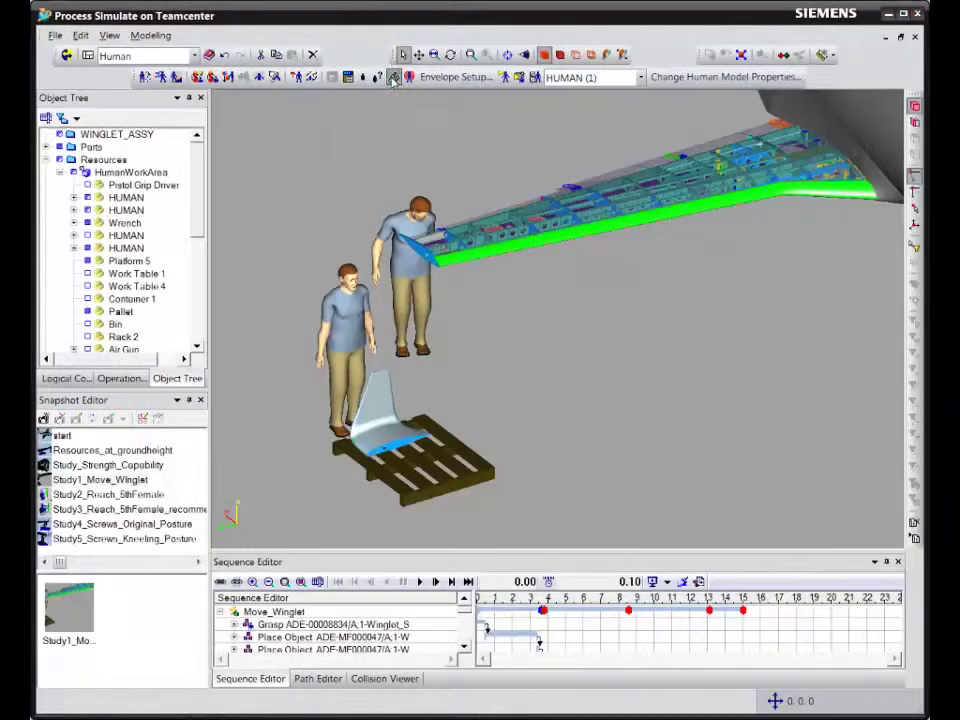
Step: Activate the Lower Back analysis for the human model and run the Move_Winglet simulation
left_click(393, 78)
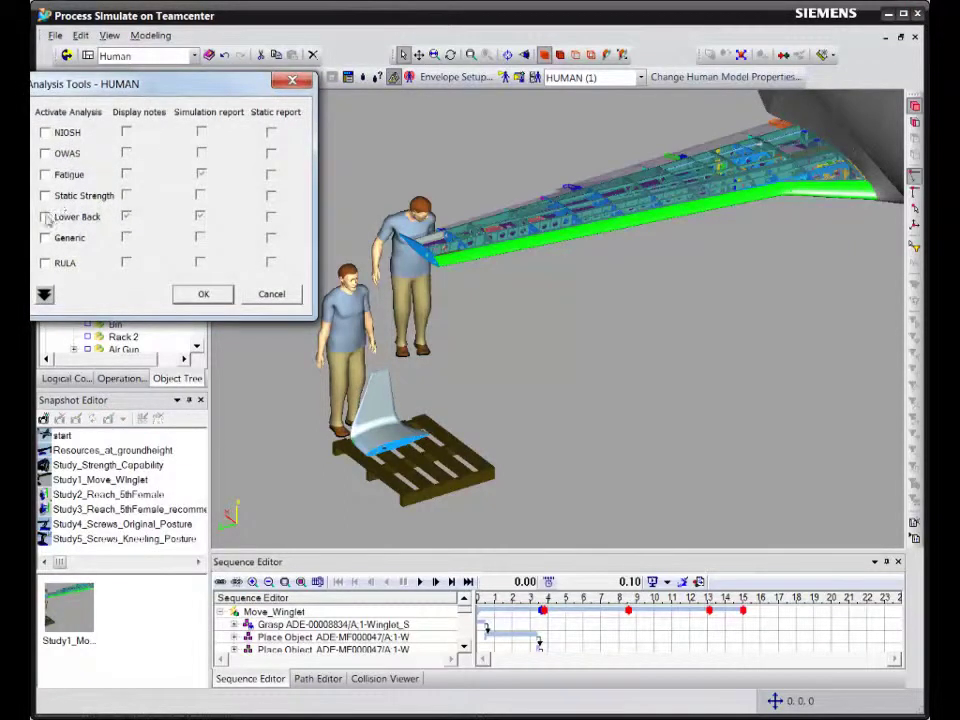
left_click(203, 295)
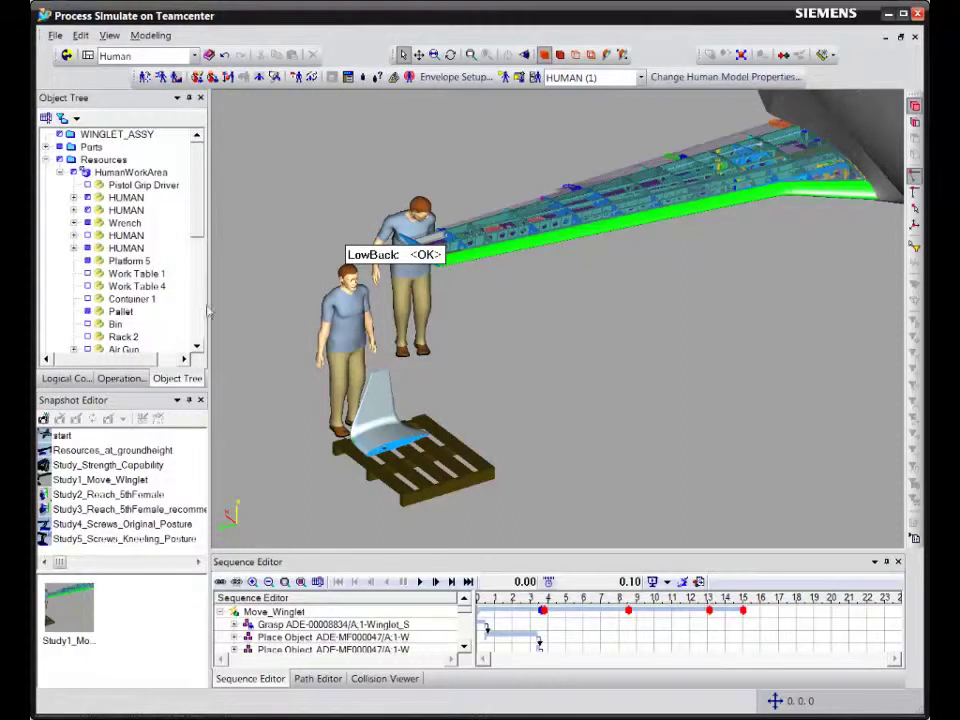
left_click(419, 581)
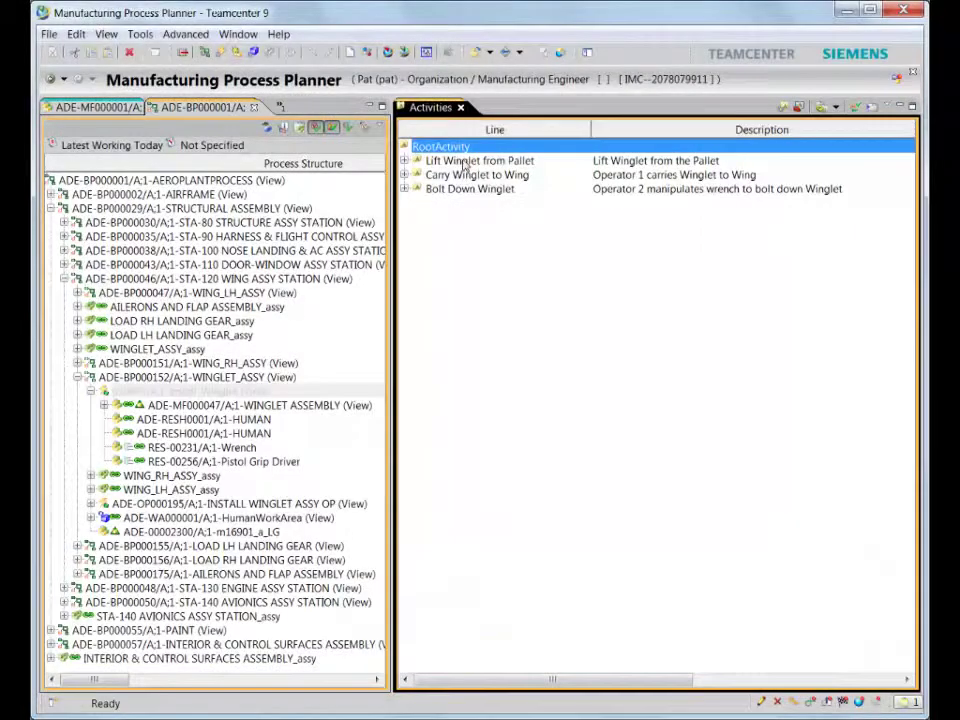
Step: Review the Lift Winglet from Pallet and Carry Winglet to Wing activities, and open the Install_Winglet operation with Process Simulate
left_click(463, 162)
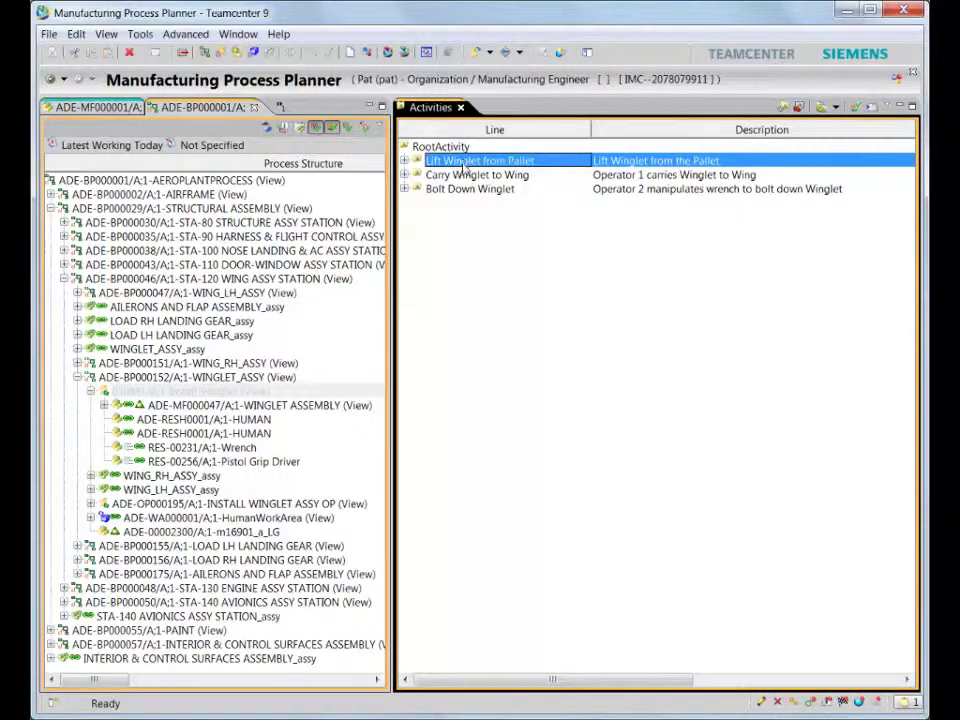
left_click(463, 176)
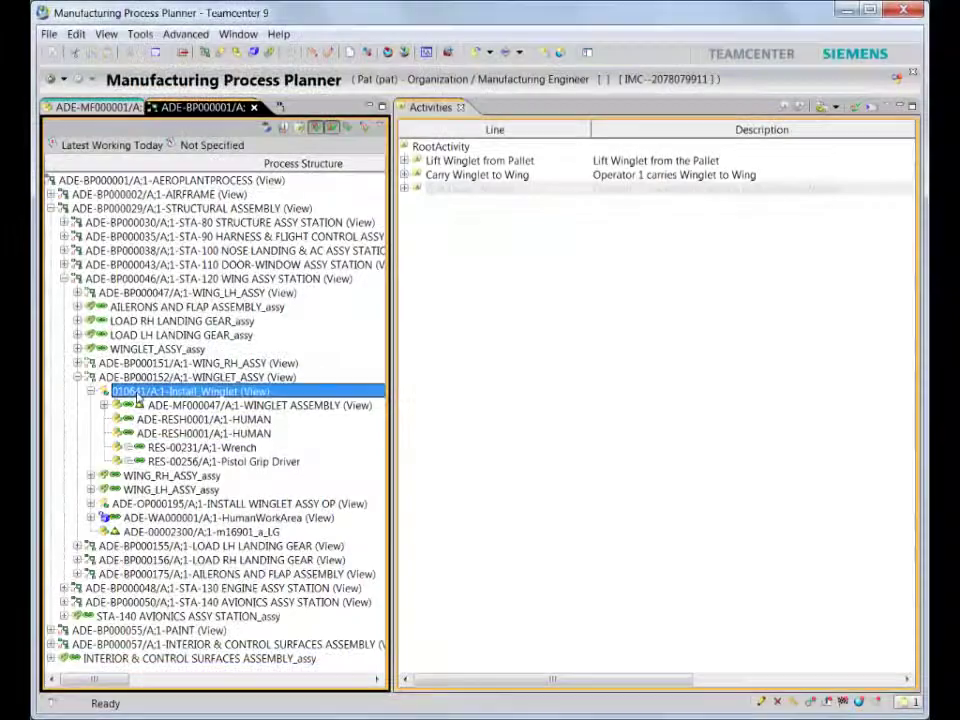
right_click(232, 228)
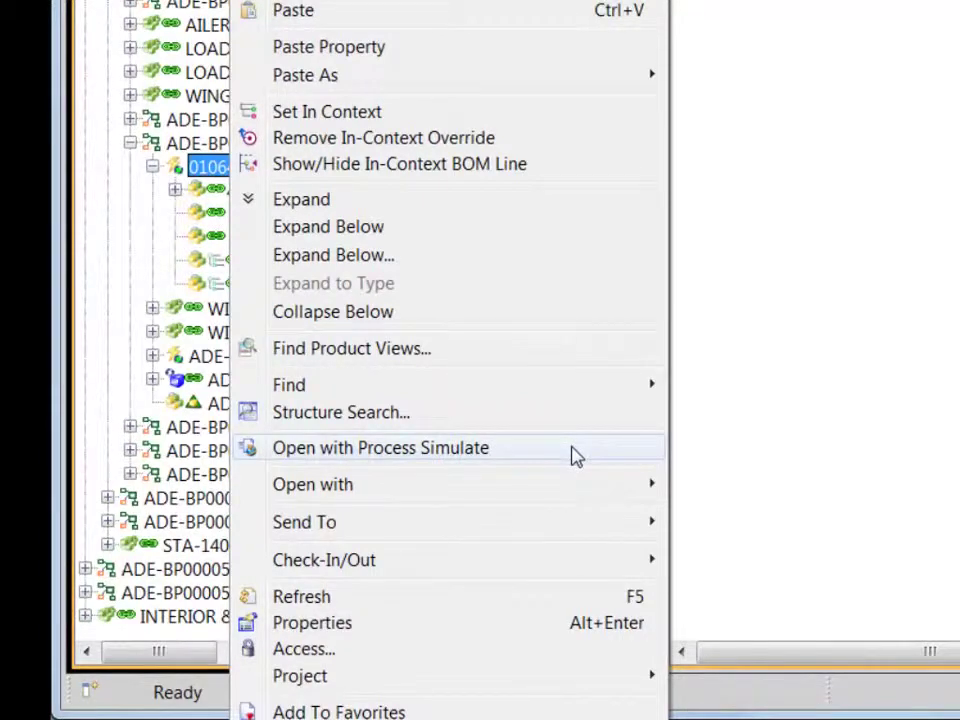
left_click(575, 452)
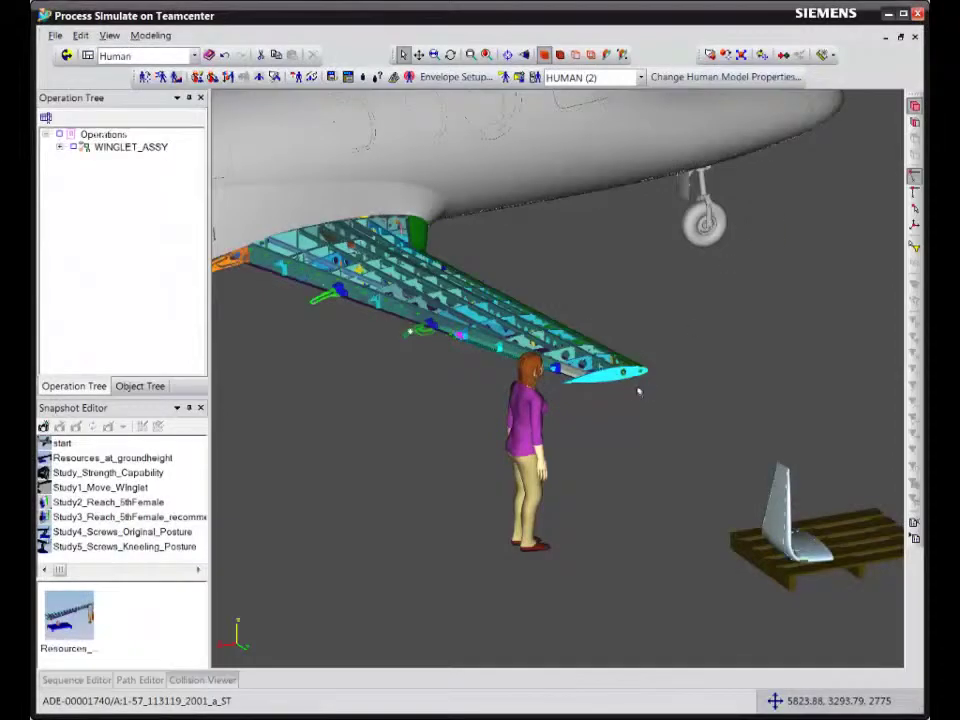
Step: Show the Study2 and Study3 5th-percentile female reach snapshots and measure the vertical distance below the woman's feet
double_click(105, 502)
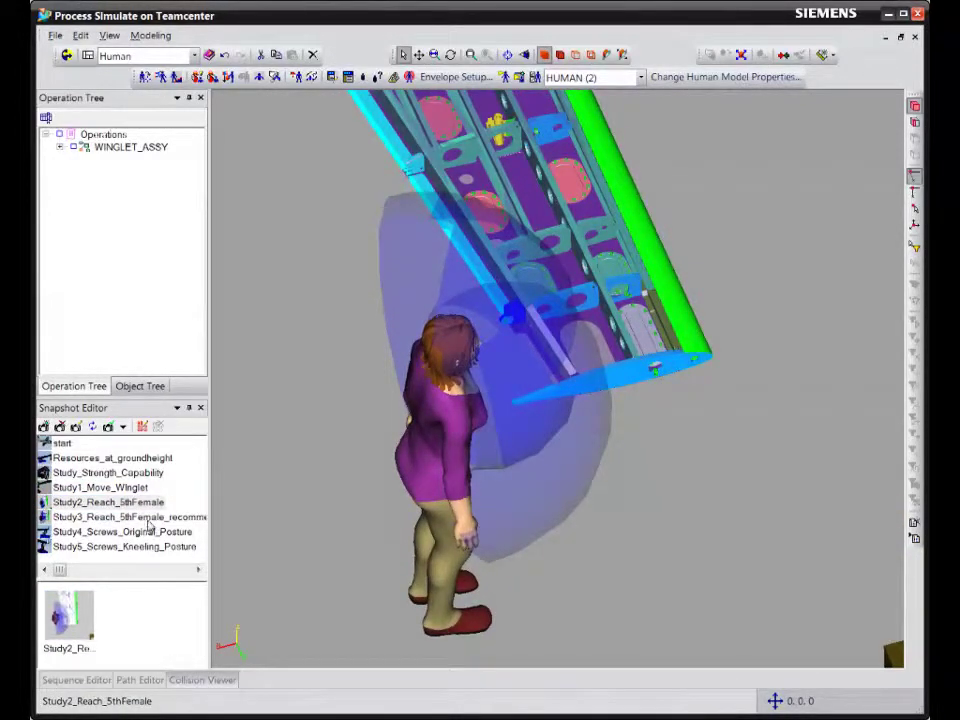
double_click(100, 517)
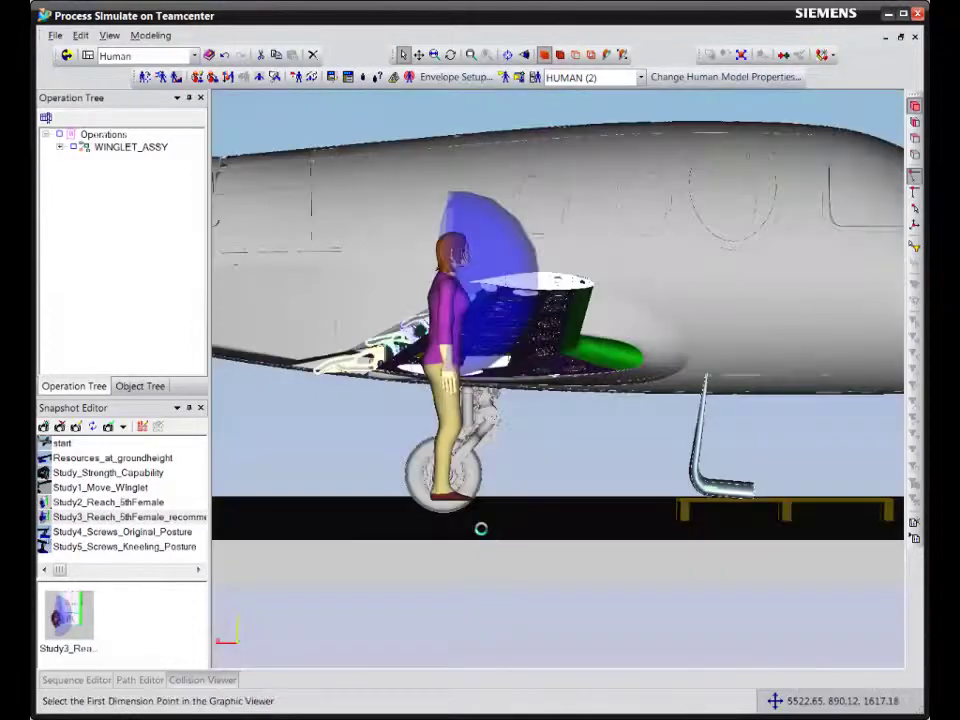
left_click(480, 525)
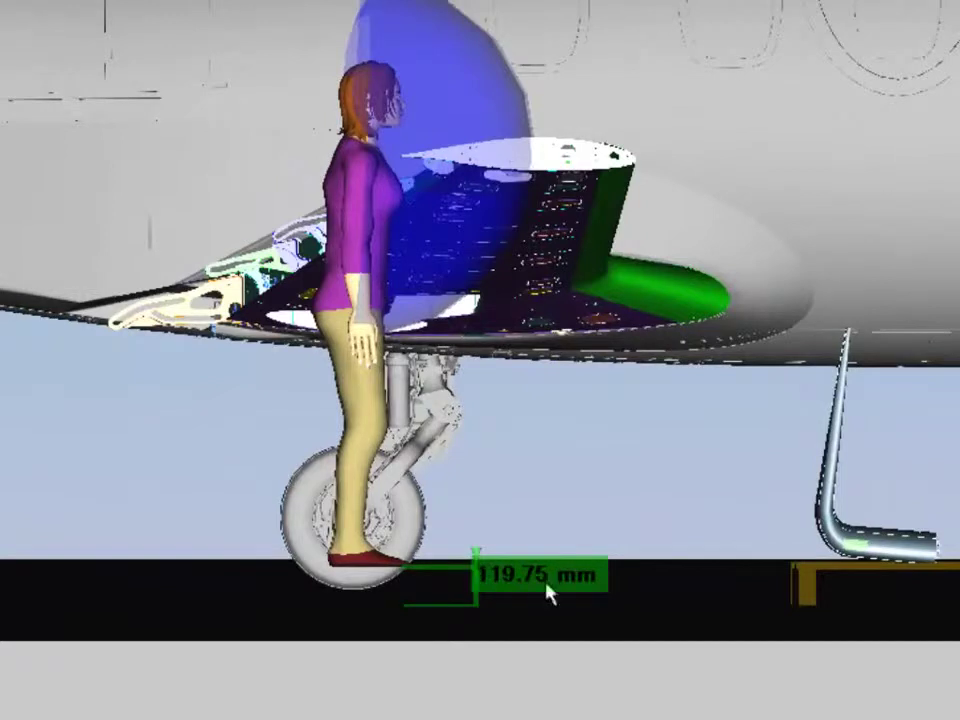
left_click(572, 570)
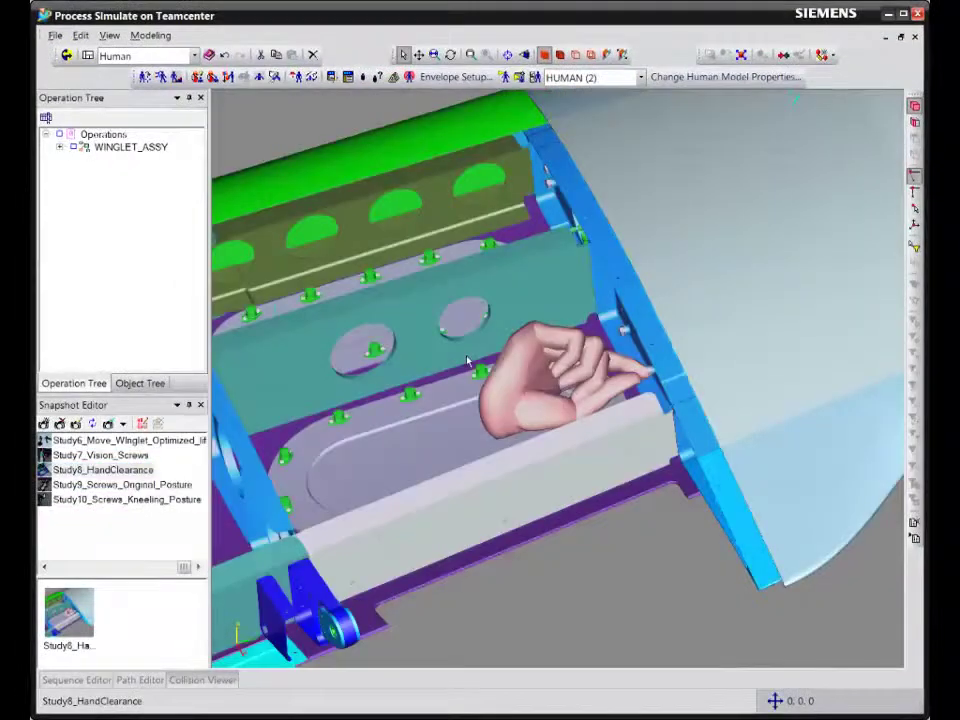
Step: Inspect the hand inside the wing structure and check collisions for the hand_clearance set in the Collision Viewer
left_click(466, 362)
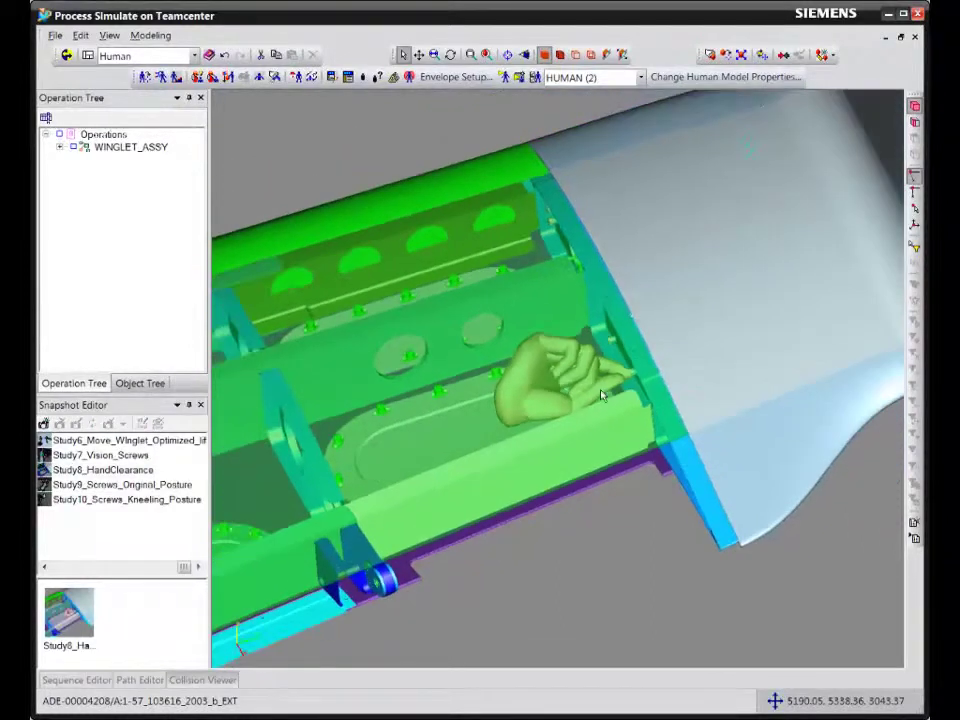
middle_click_drag(599, 389, 411, 407)
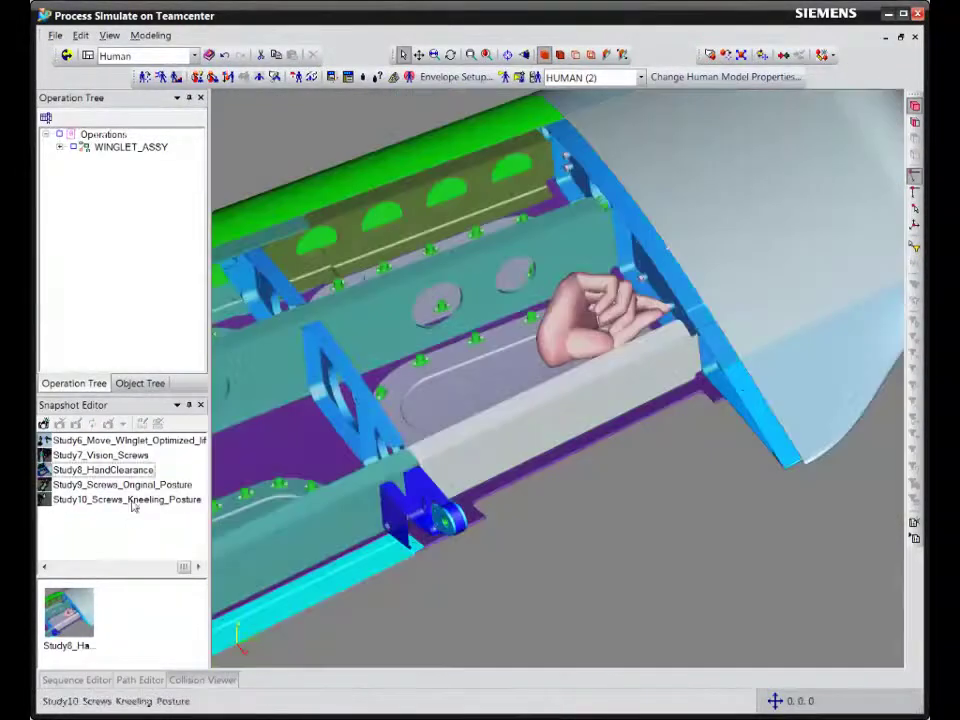
left_click(127, 499)
left_click(202, 679)
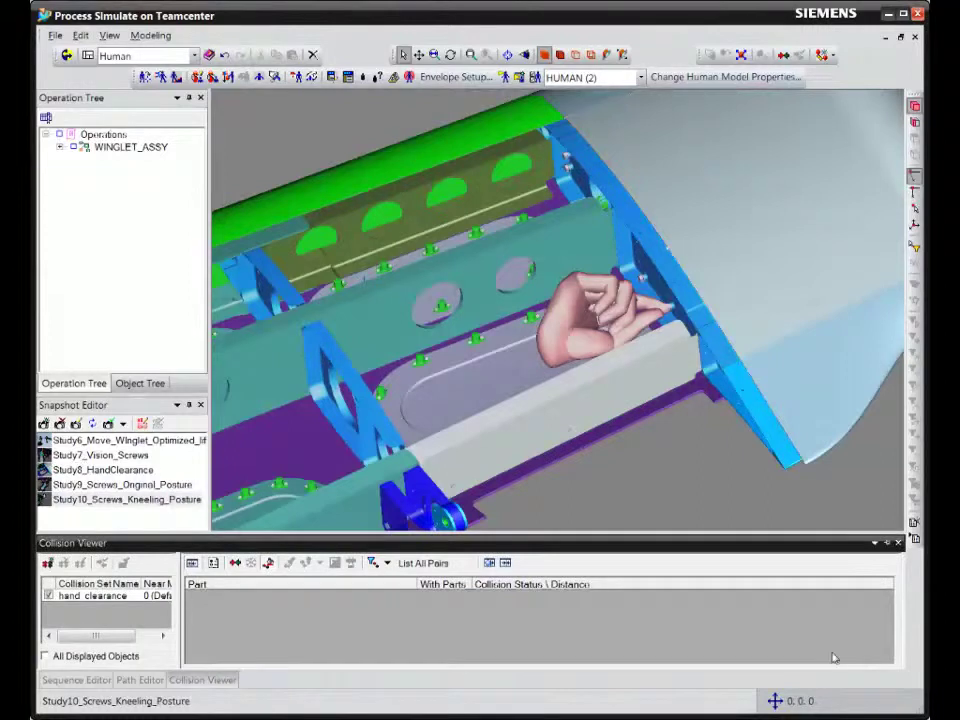
left_click(886, 545)
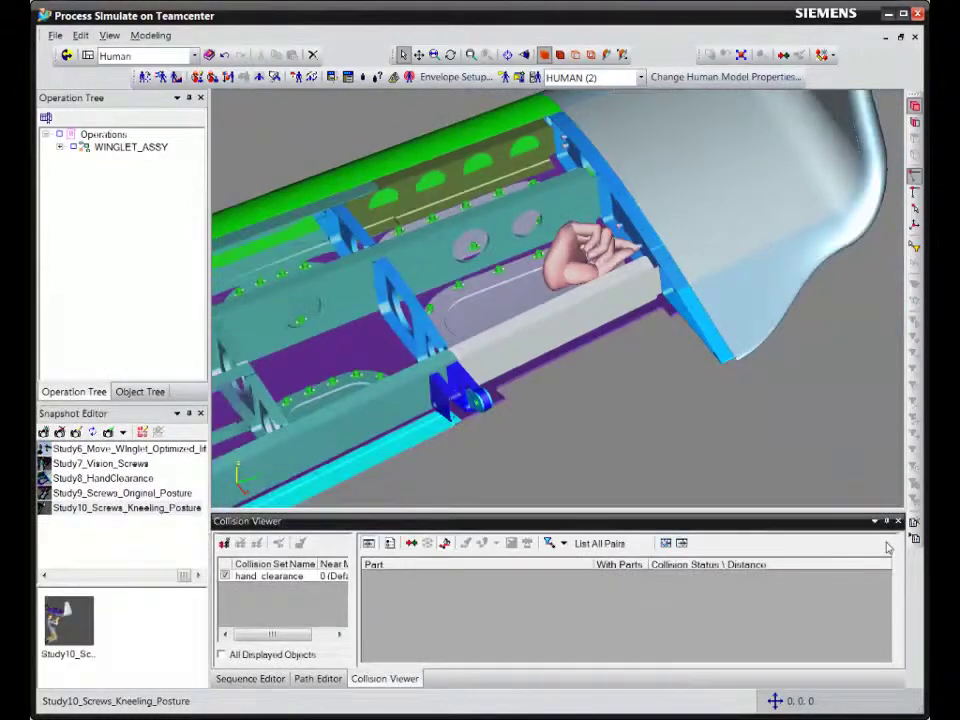
left_click(426, 543)
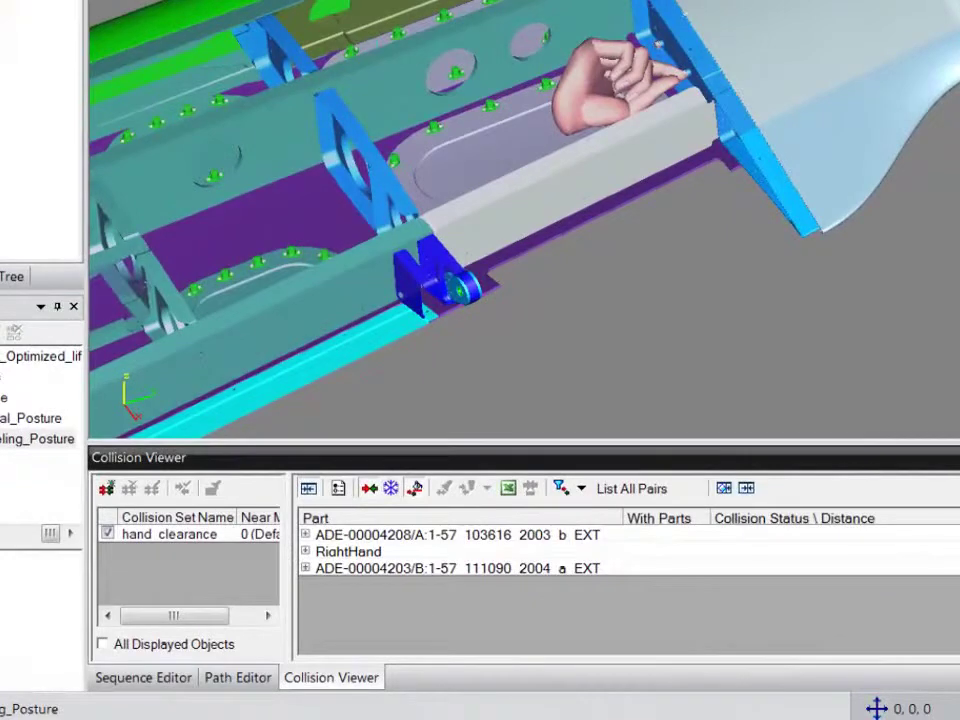
Step: Examine the collision entries for the two wing parts and RightHand
left_click(955, 535)
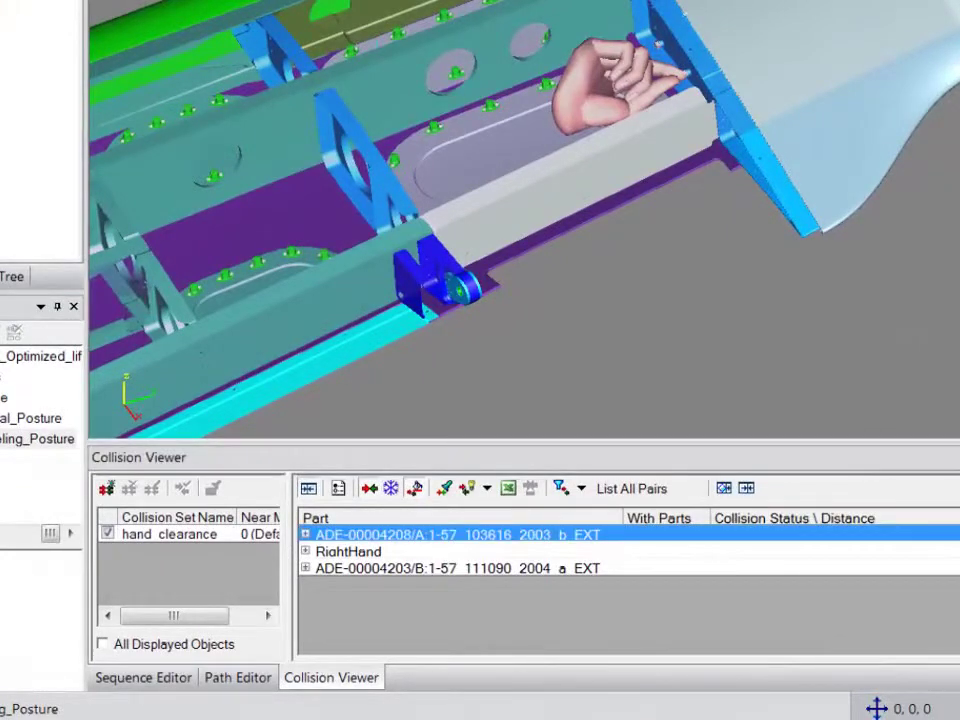
left_click(955, 551)
left_click(955, 568)
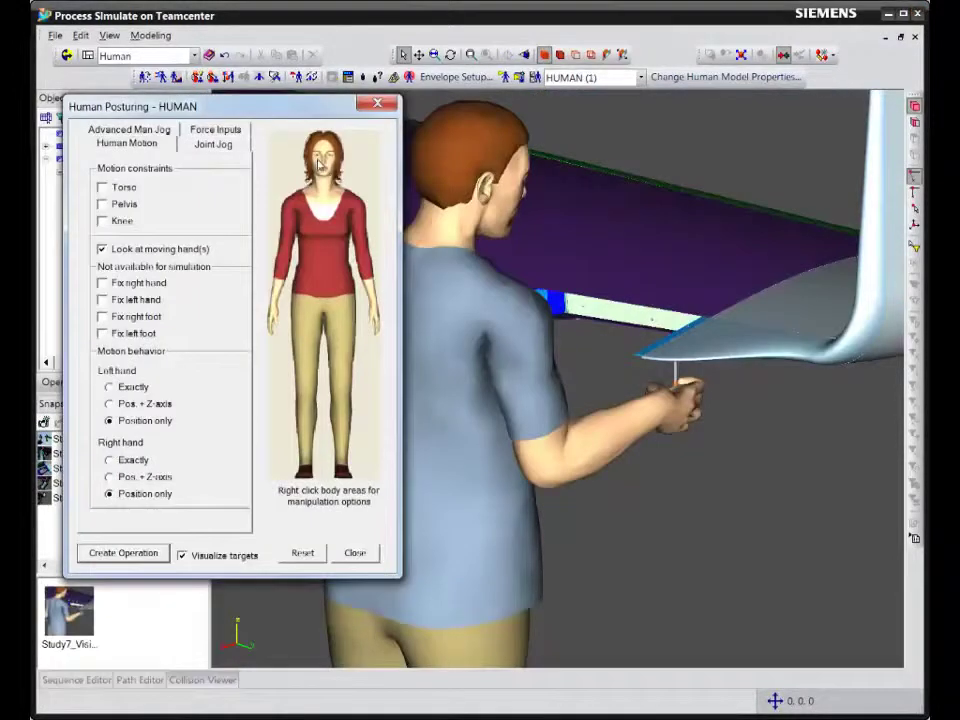
Step: Direct the human model's head with the Look at target option and view the posture around the winglet screw
right_click(315, 176)
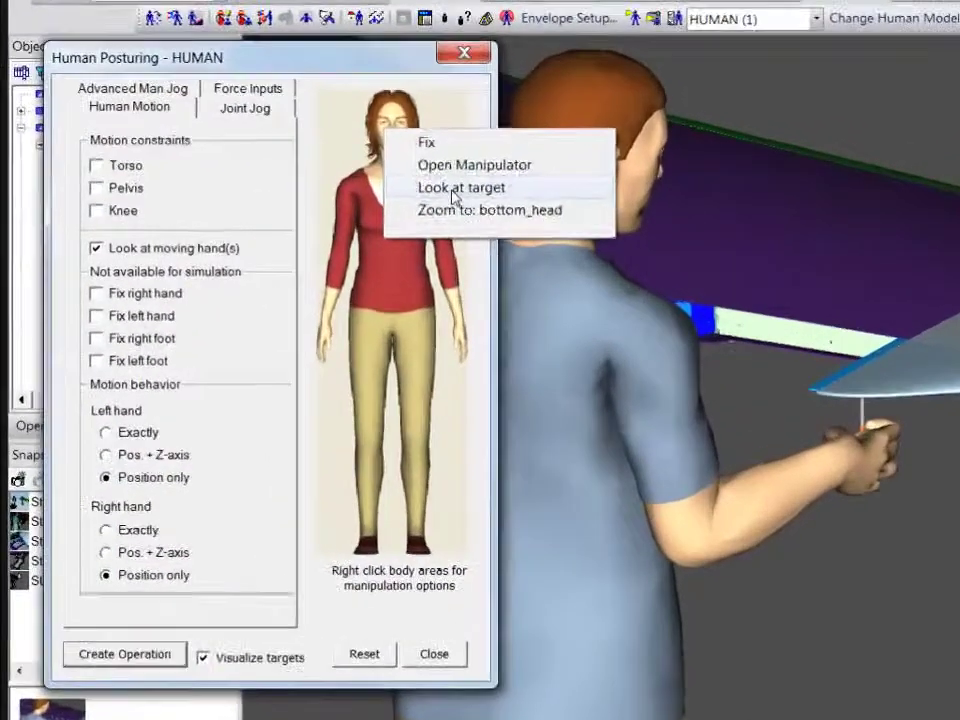
left_click(420, 195)
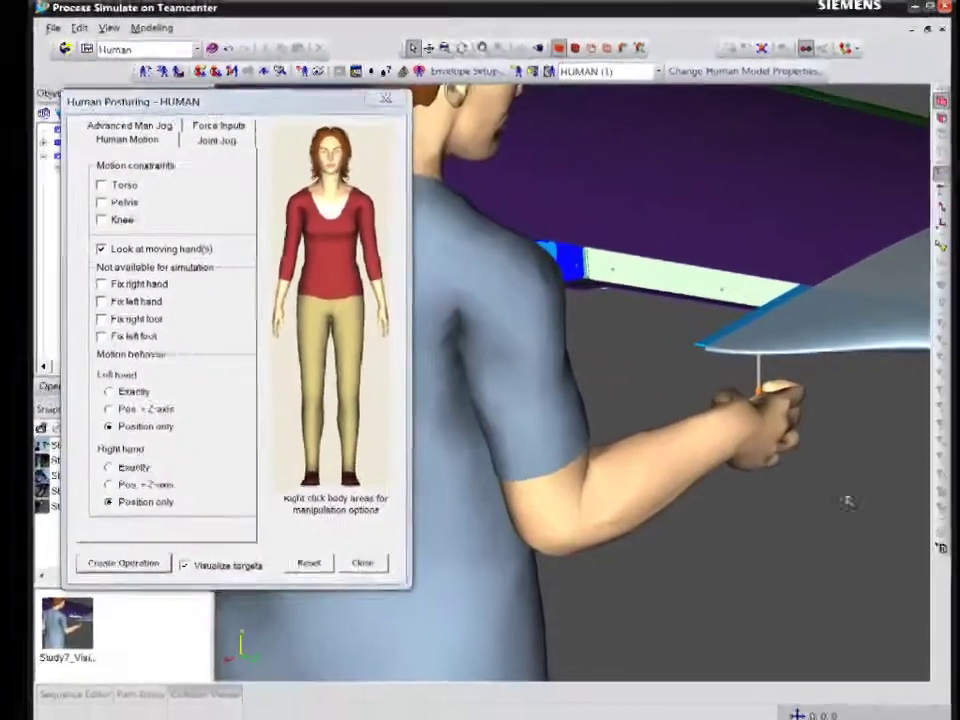
middle_click_drag(847, 502, 456, 369)
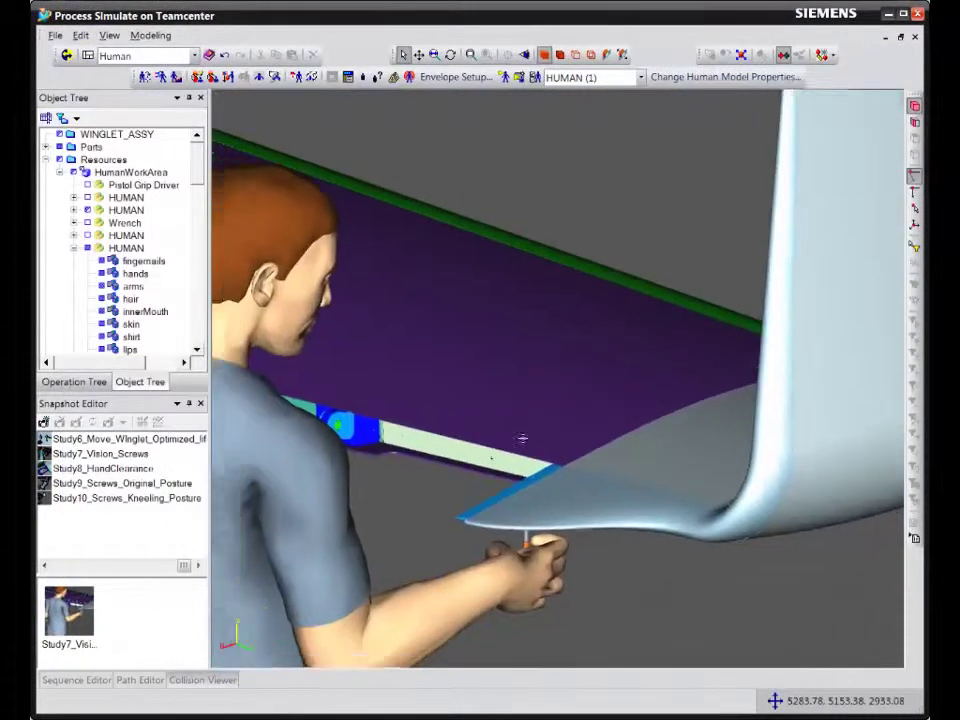
middle_click_drag(521, 439, 567, 432)
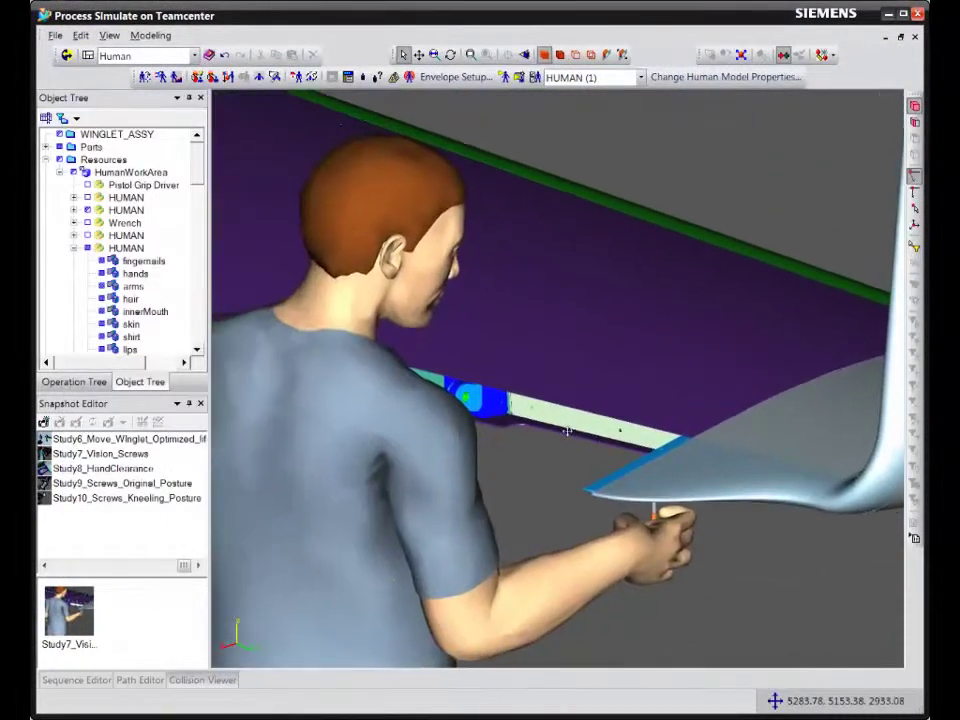
Step: Open a vision window for the human model's right eye
left_click(519, 77)
left_click(552, 247)
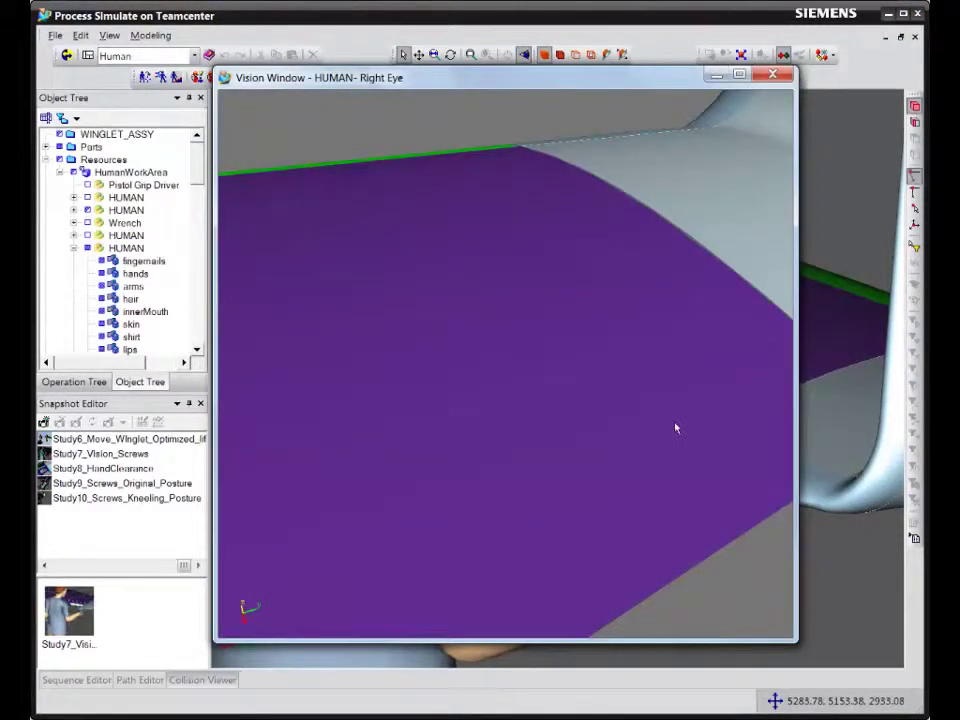
left_click(677, 428)
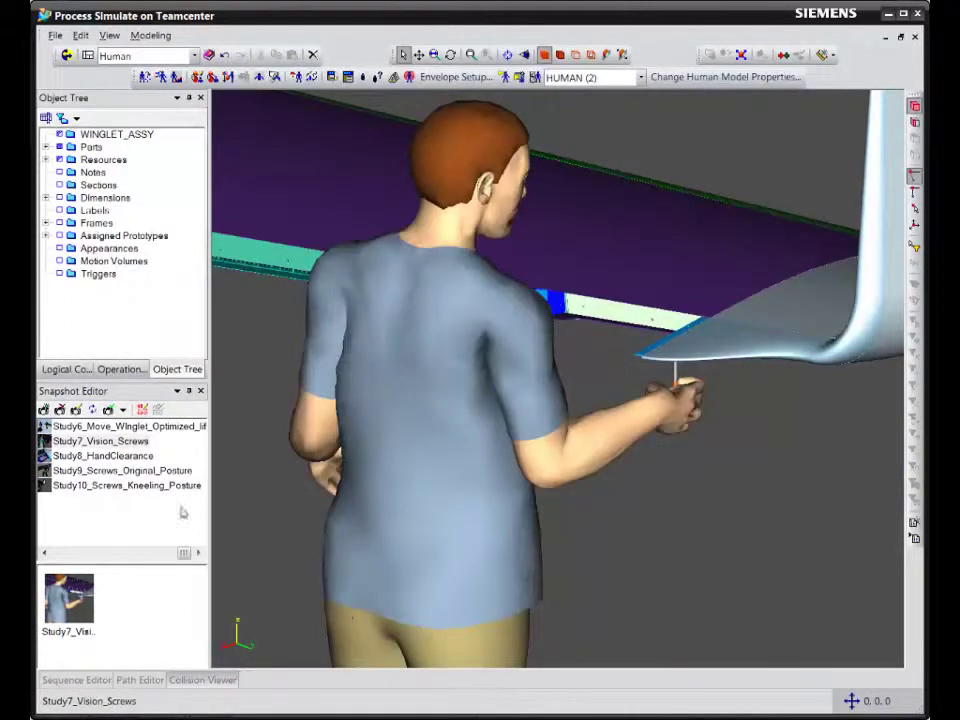
Step: Apply the Study9_Screws_Original_Posture snapshot and check the view from the human's right eye
left_click(150, 469)
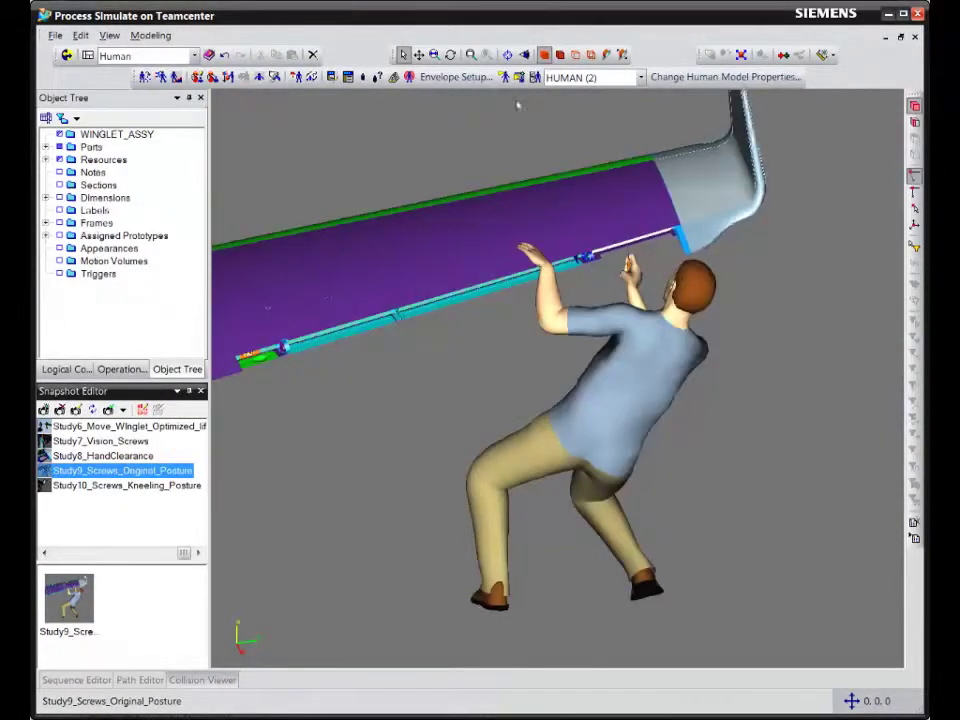
left_click(519, 77)
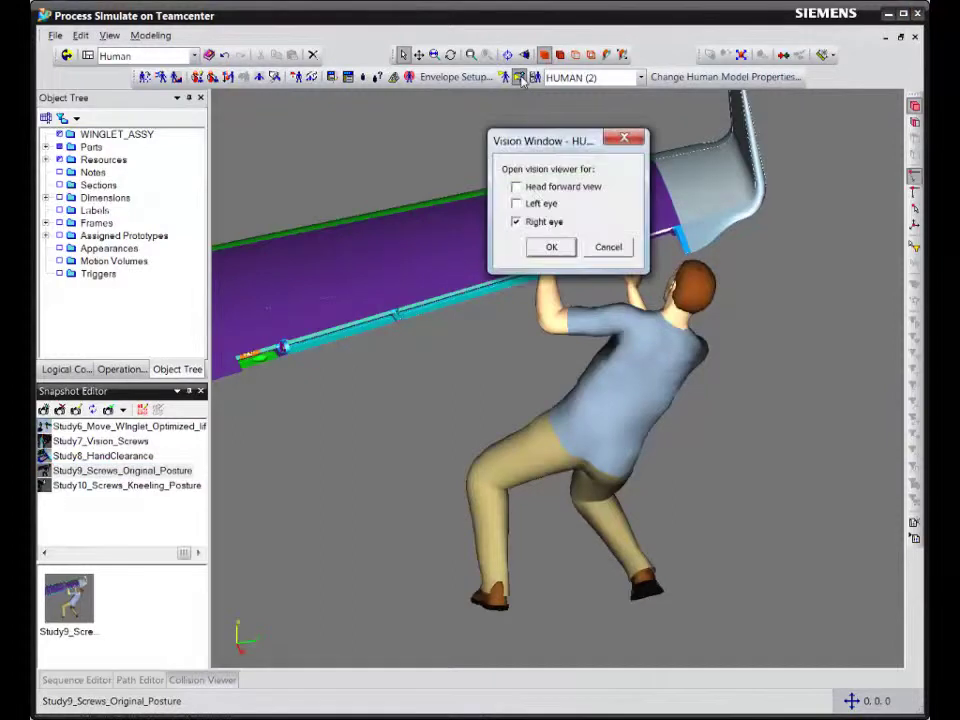
left_click(549, 247)
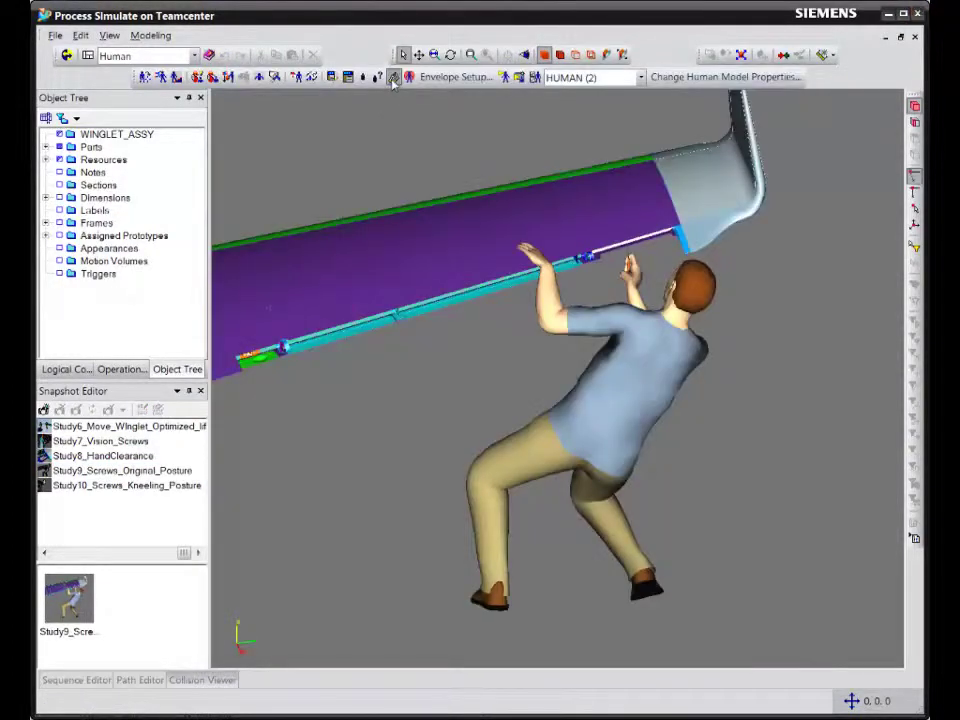
Step: Activate OWAS analysis with display notes and a static report, and RULA analysis with a static report
left_click(394, 77)
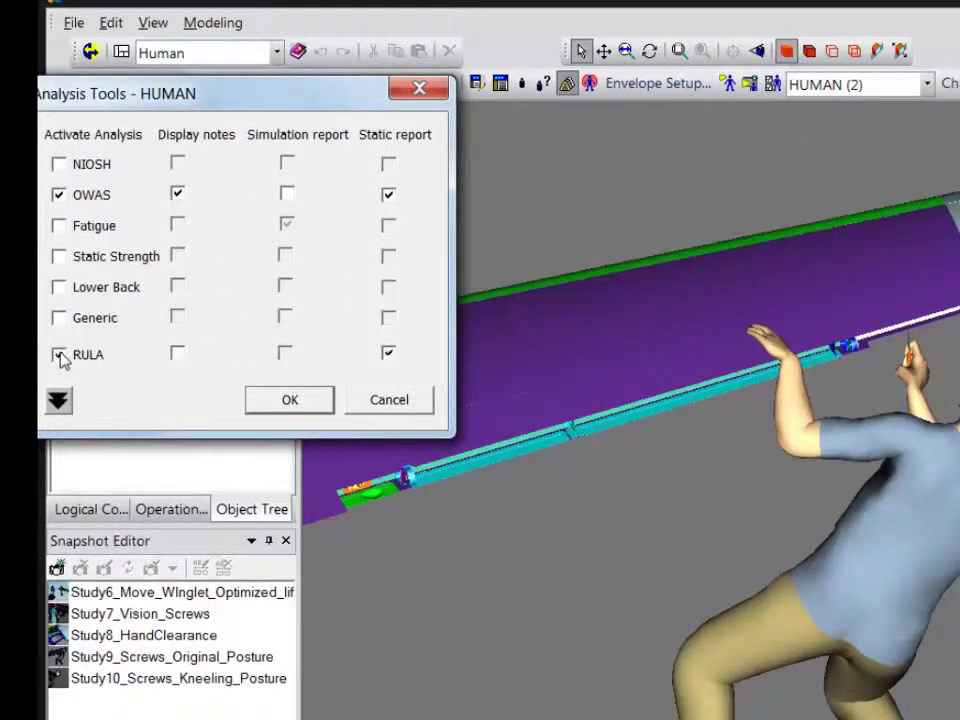
left_click(289, 399)
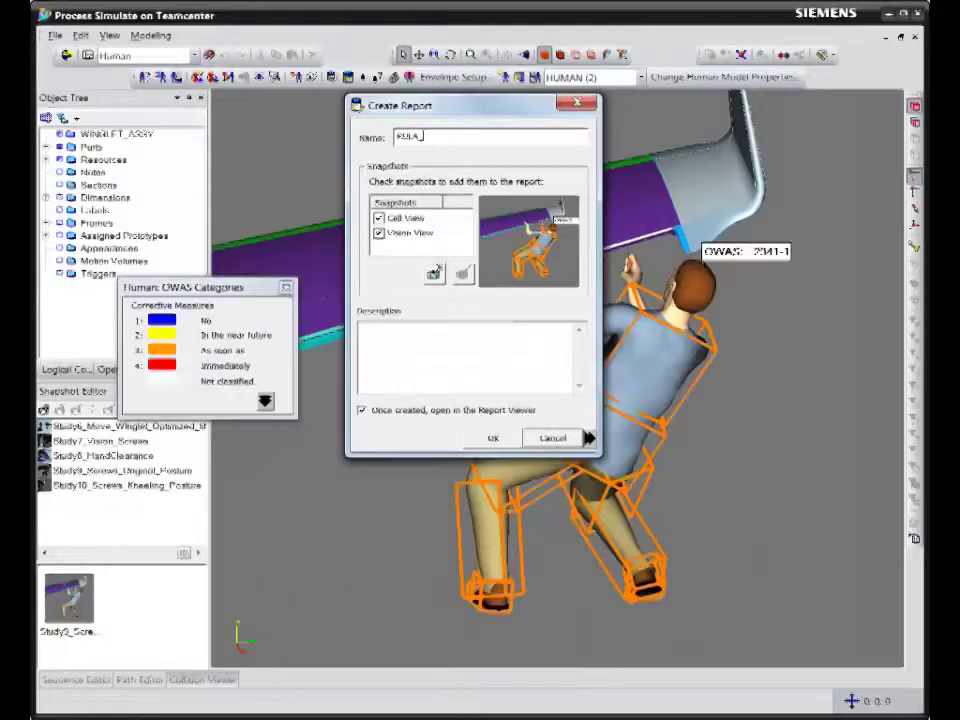
Step: Create the report "RULA_Original Posture" with the Cell View and Vision View snapshots and review it through to the Table C scores
type("Original Posture")
left_click(493, 438)
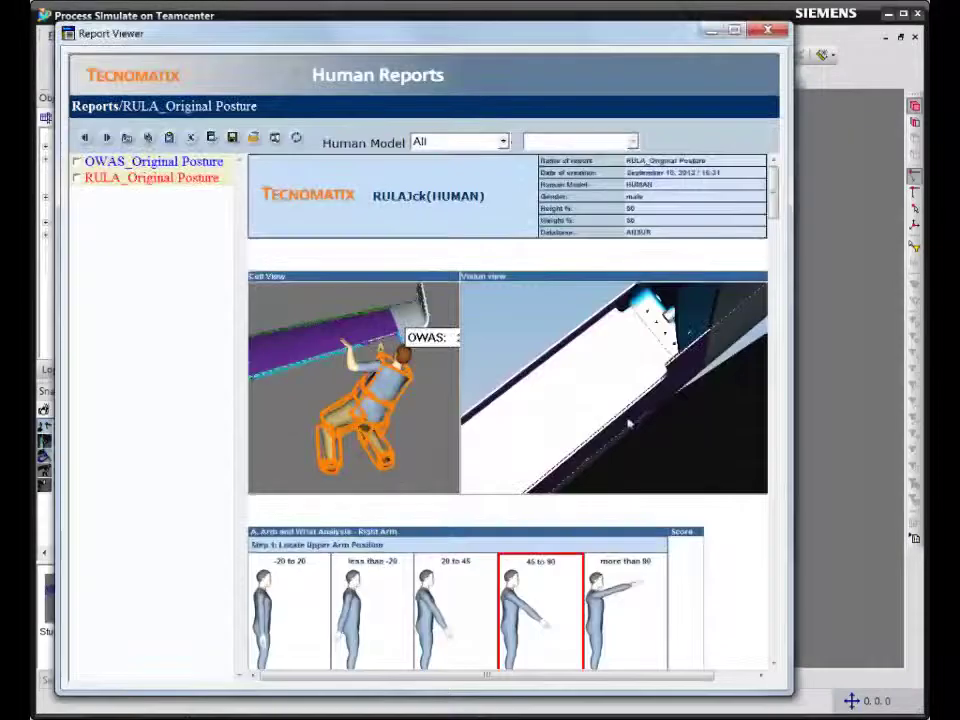
left_click_drag(775, 198, 763, 643)
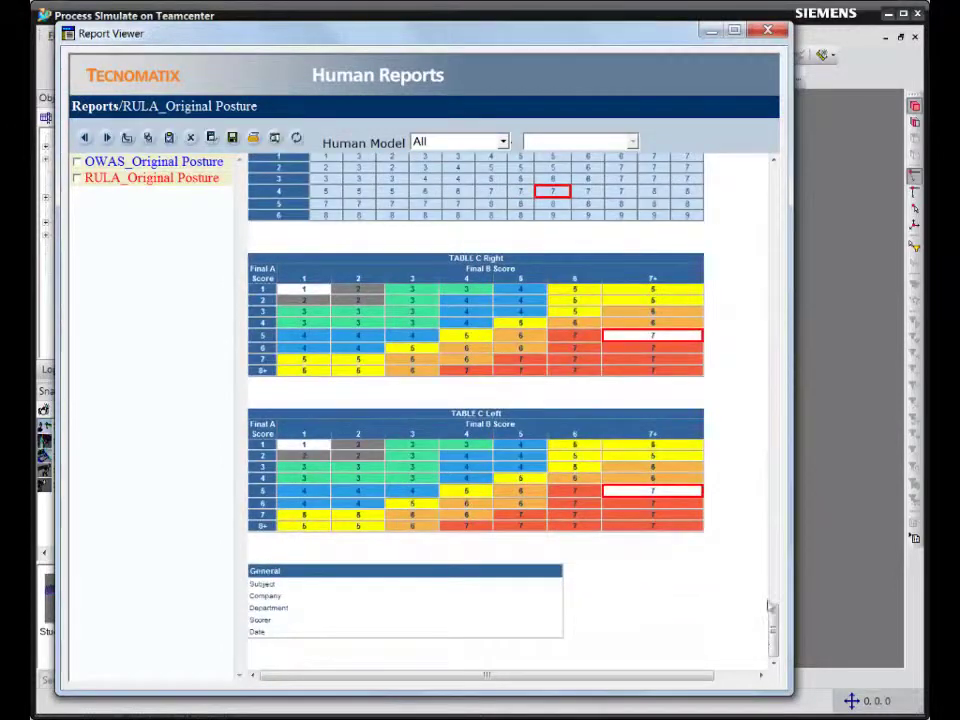
left_click(768, 30)
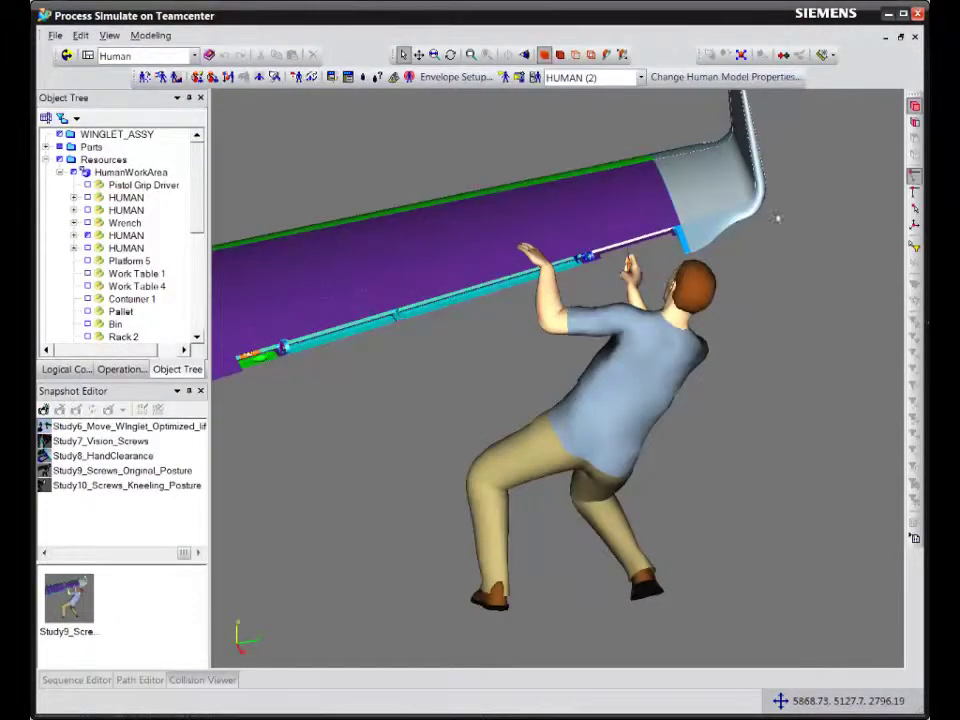
Step: Apply the Study10 screws posture from the Posture_Study category of the posture library to the human model
left_click(228, 76)
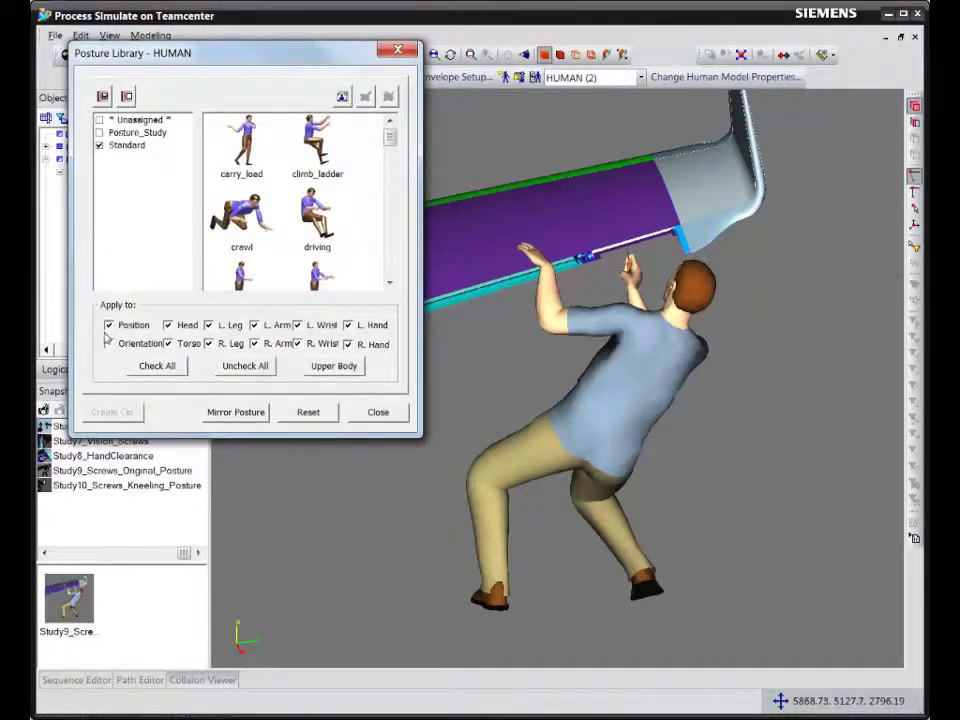
left_click(101, 145)
left_click(98, 133)
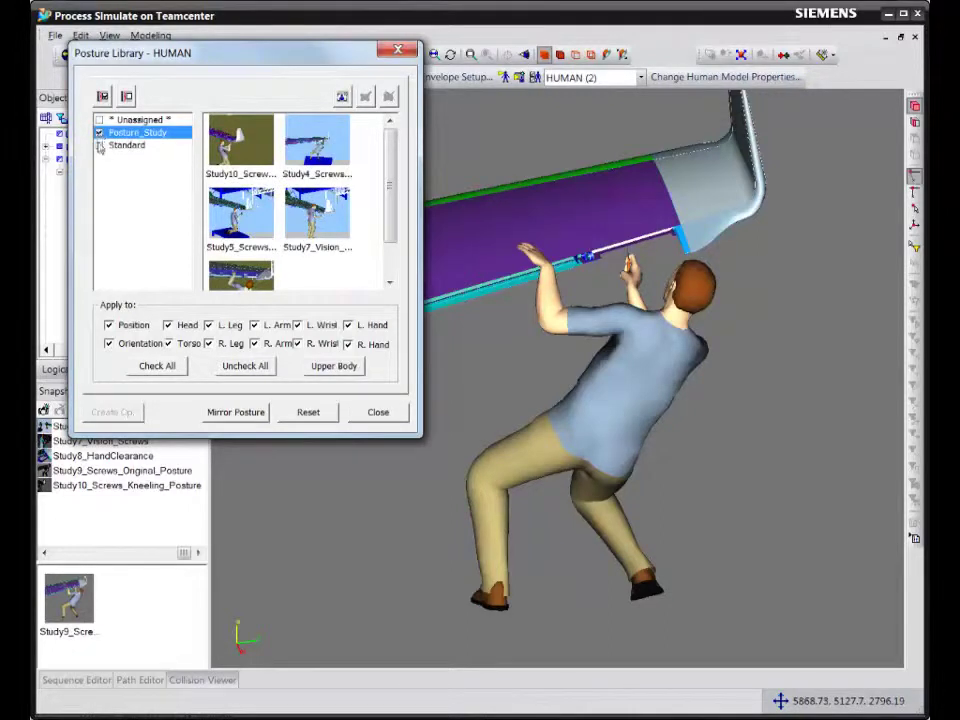
left_click(232, 136)
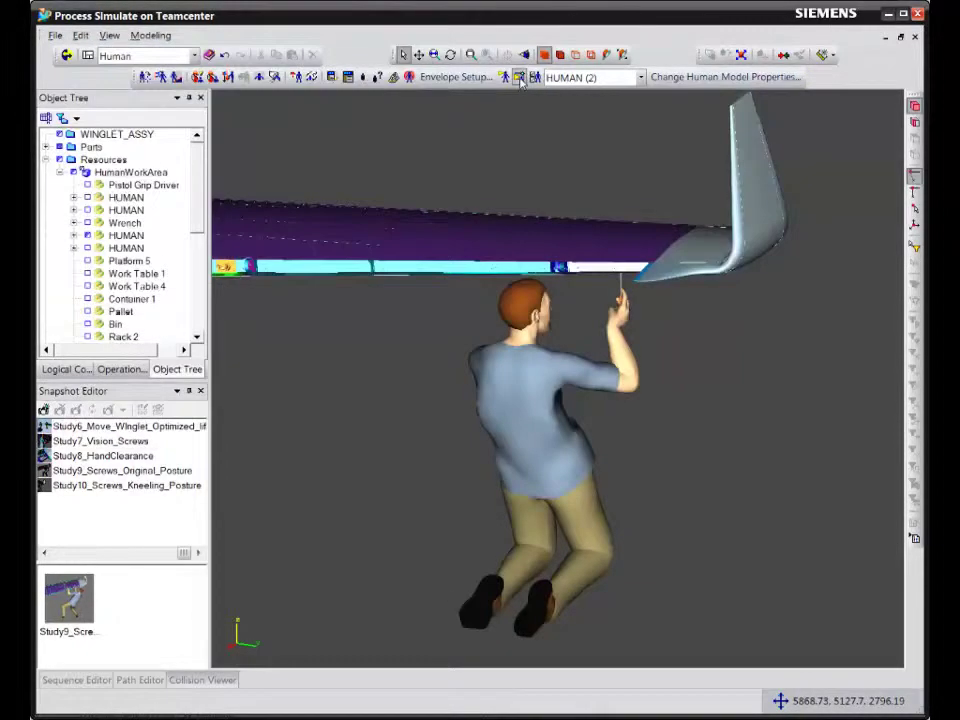
left_click(519, 77)
left_click(551, 248)
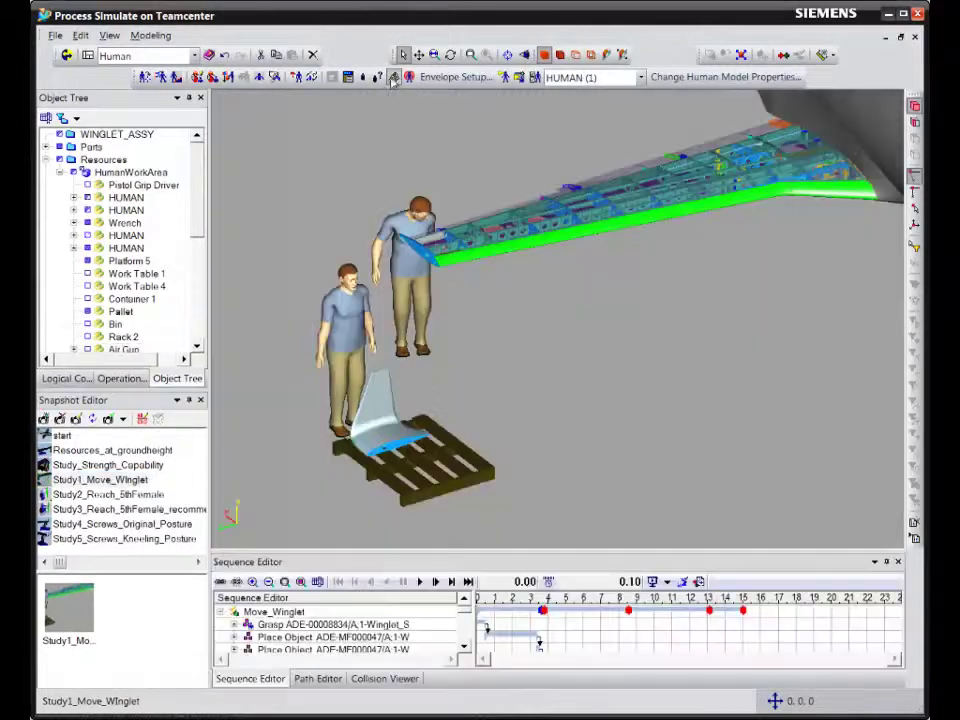
Step: Activate the Lower Back analysis with display notes and a simulation report for the human model in the Study1 winglet-lifting scene
left_click(393, 78)
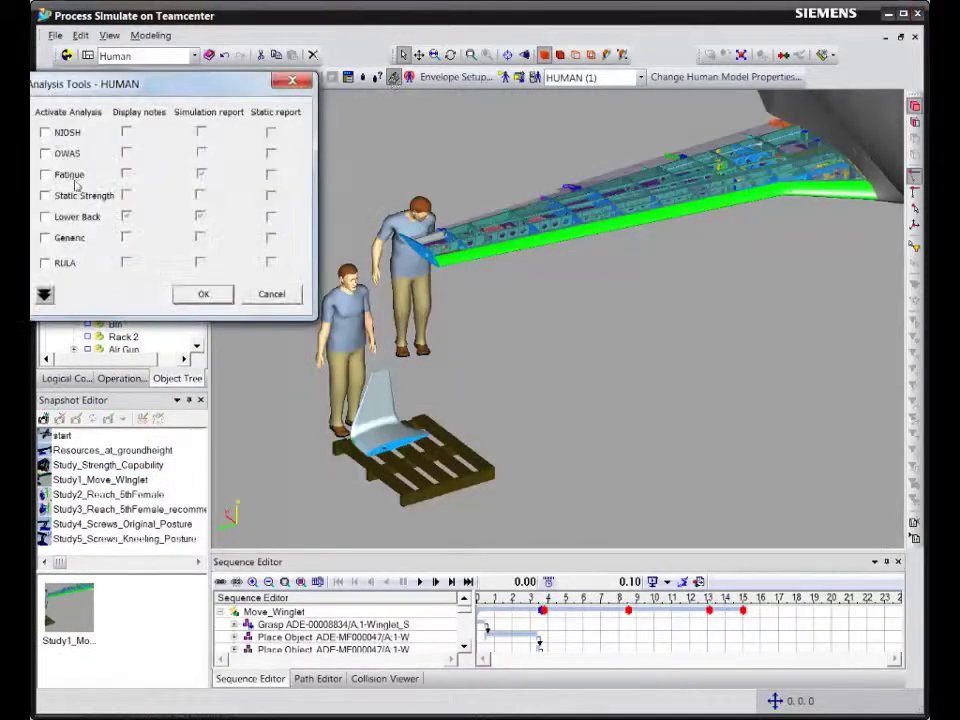
left_click(44, 217)
left_click(203, 294)
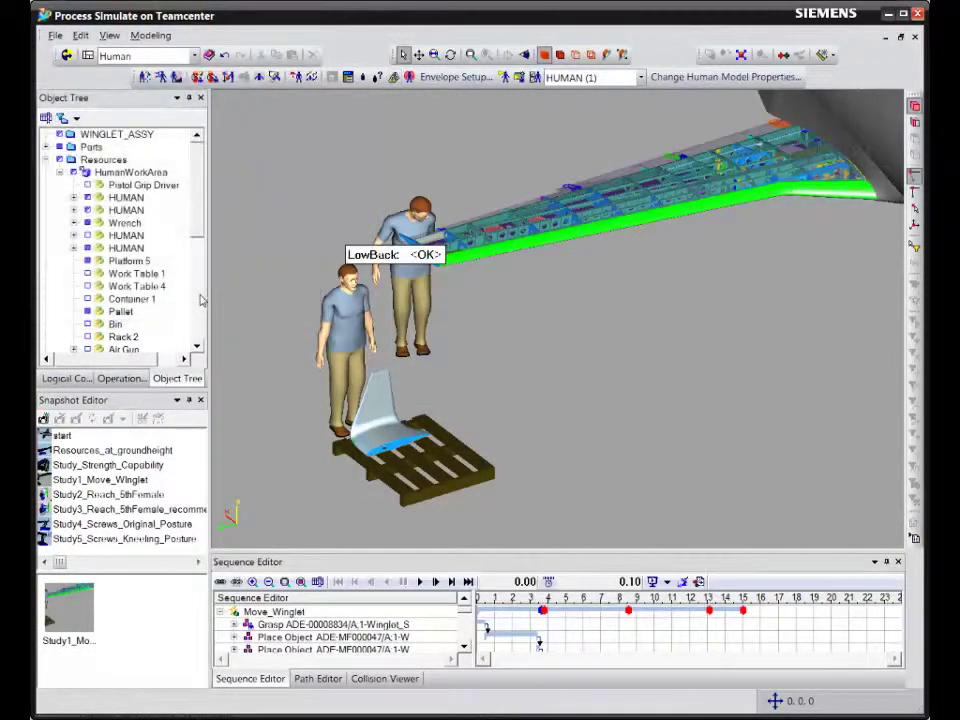
Step: Play the Move_Winglet simulation and review the L4/L5 force and moment charts in the LBA_Simulation report
left_click(420, 582)
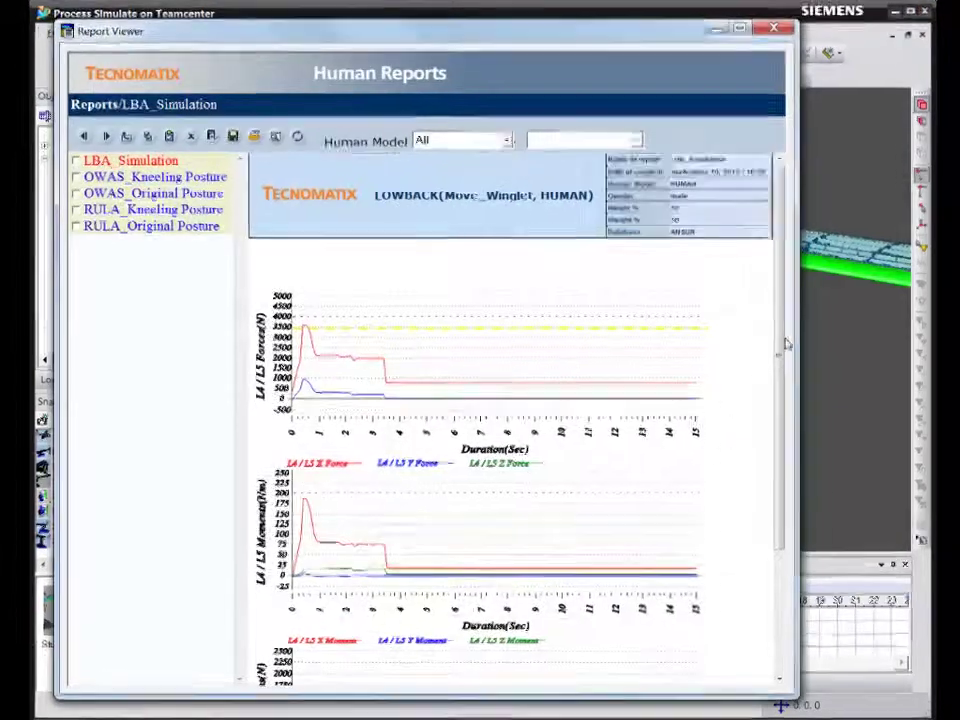
scroll(876, 344, "down", 1)
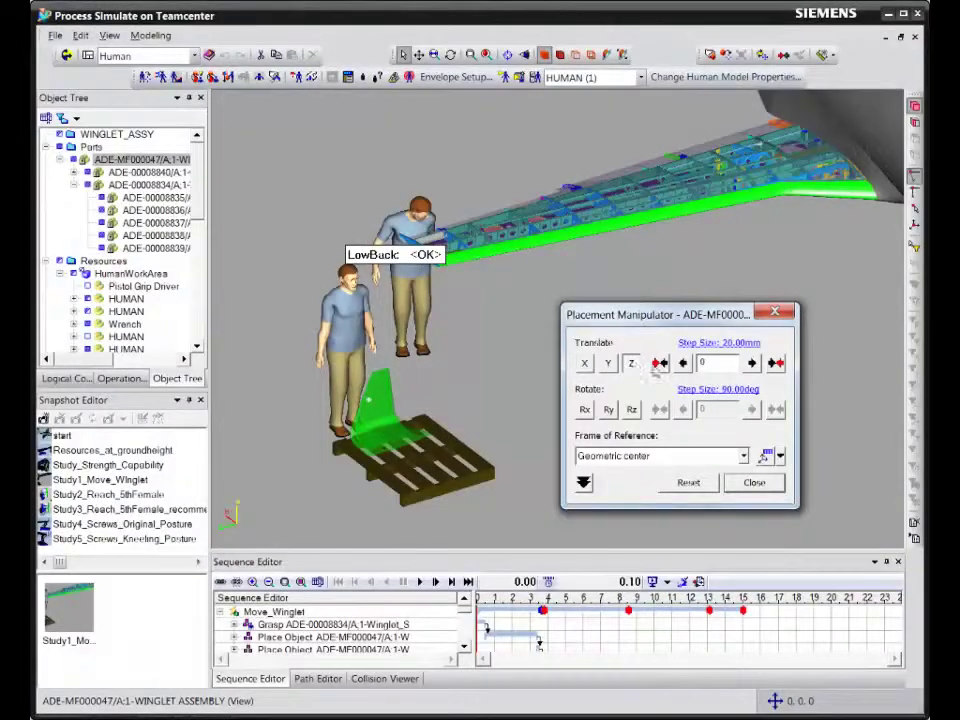
Step: Move the winglet assembly 300 mm along Z from its position on the pallet and finish the placement
left_click(703, 362)
type("3")
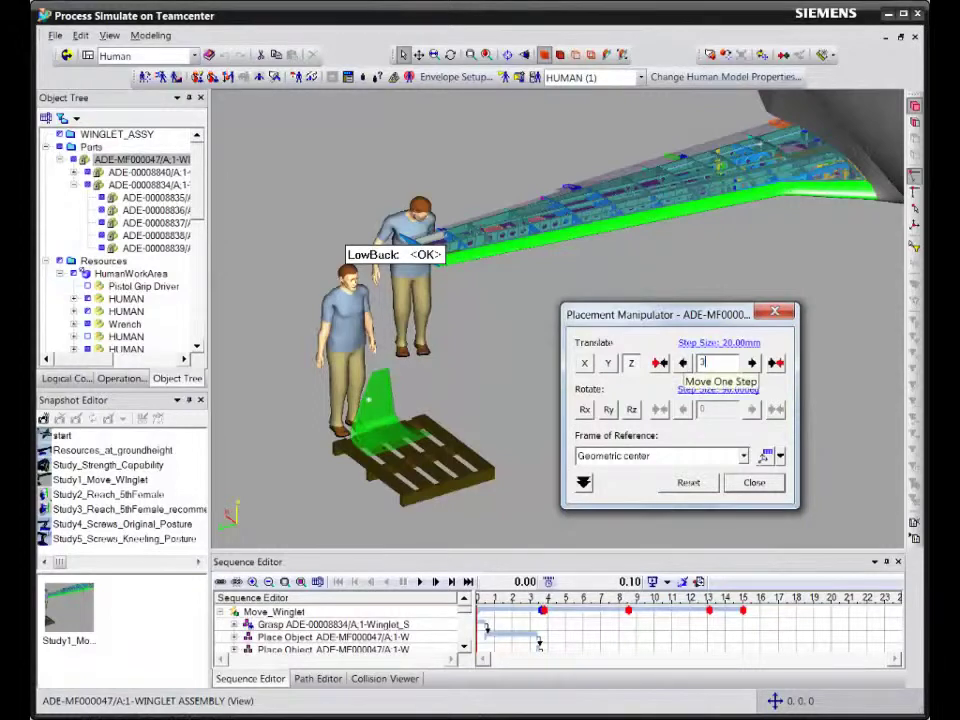
type("00")
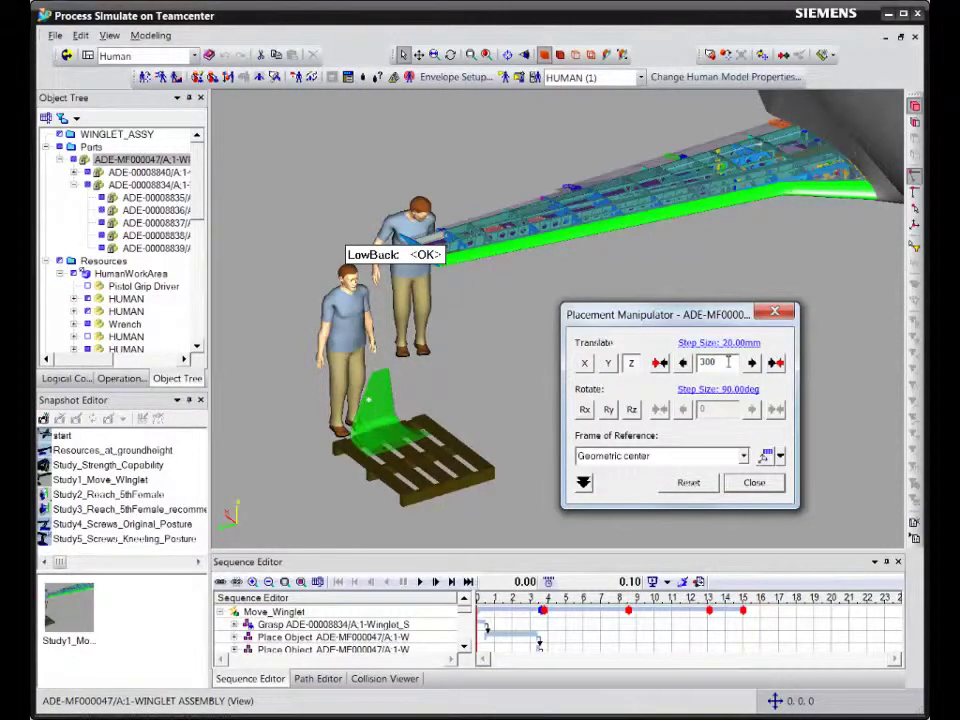
key("Return")
left_click(756, 482)
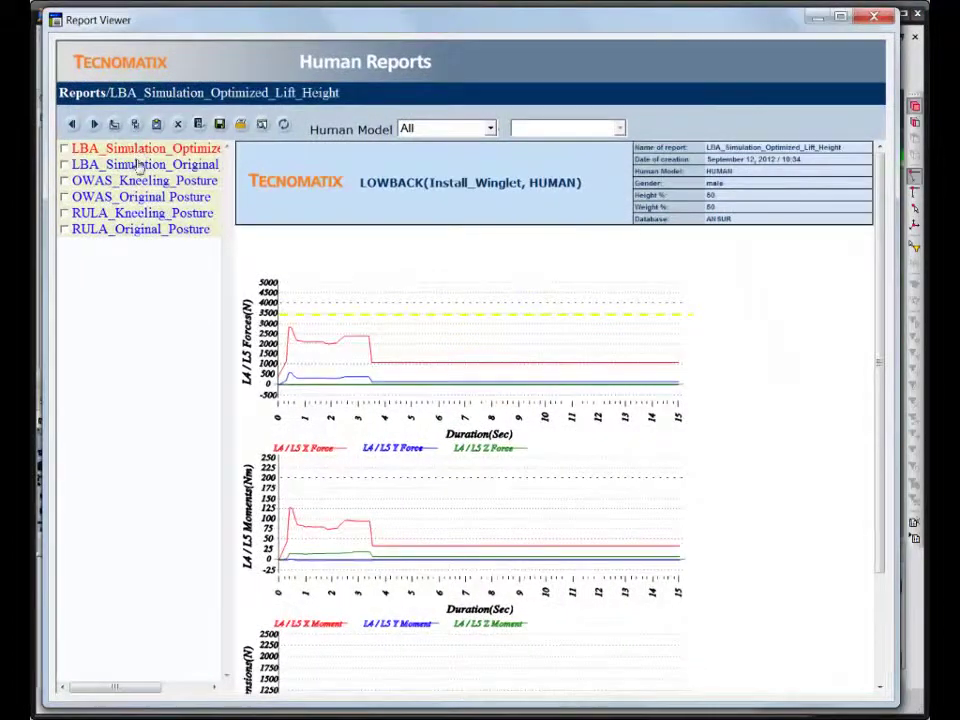
Step: Review the original-layout low back report, then compare the kneeling and original posture reports for OWAS and RULA
left_click(138, 166)
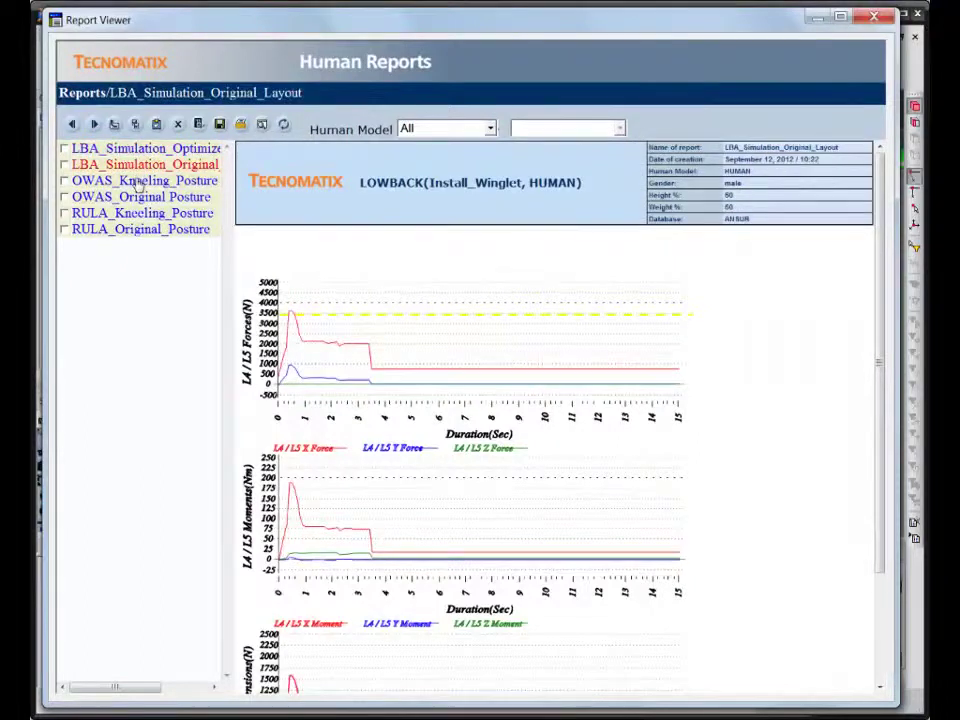
left_click(138, 181)
left_click(140, 198)
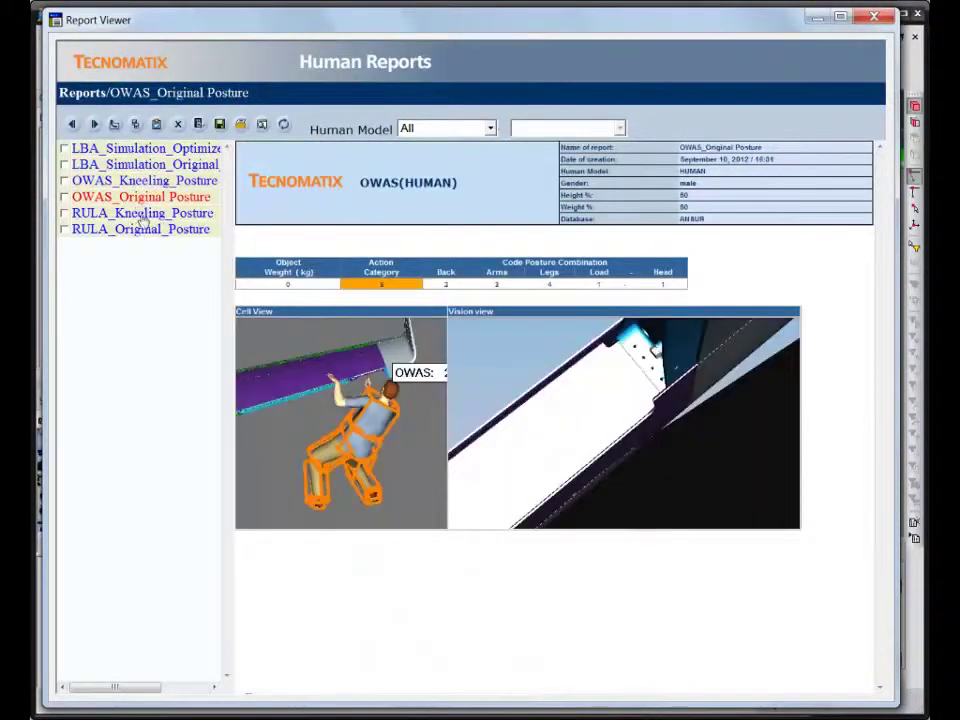
left_click(143, 215)
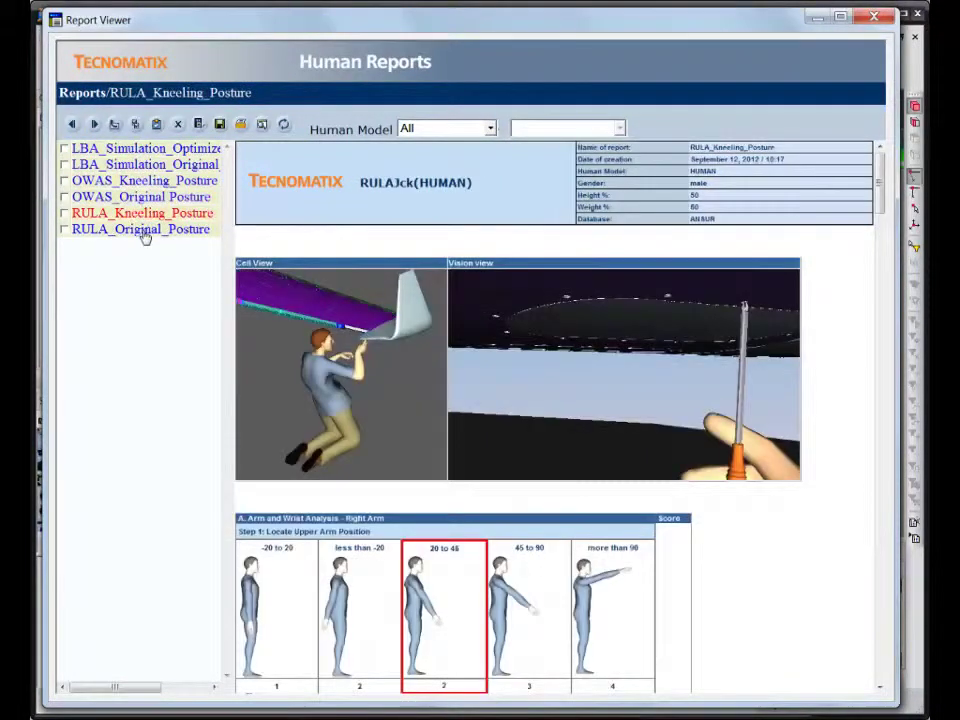
left_click(143, 231)
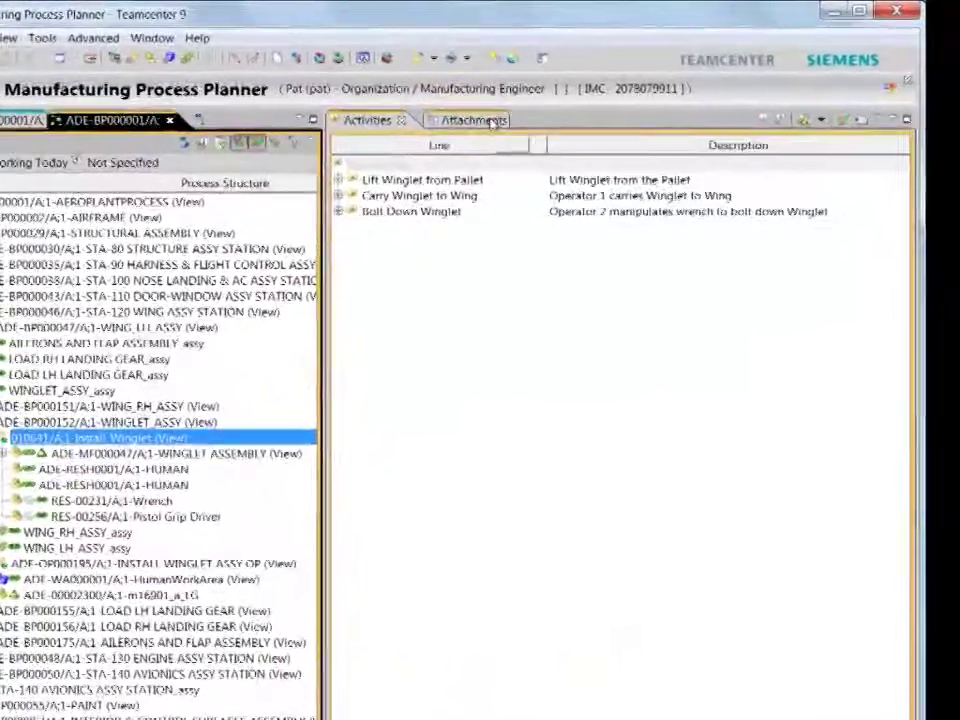
Step: Switch to Manufacturing Process Planner and show the attachments of the Install_Winglet operation to examine its saved ergonomics reports
left_click(490, 121)
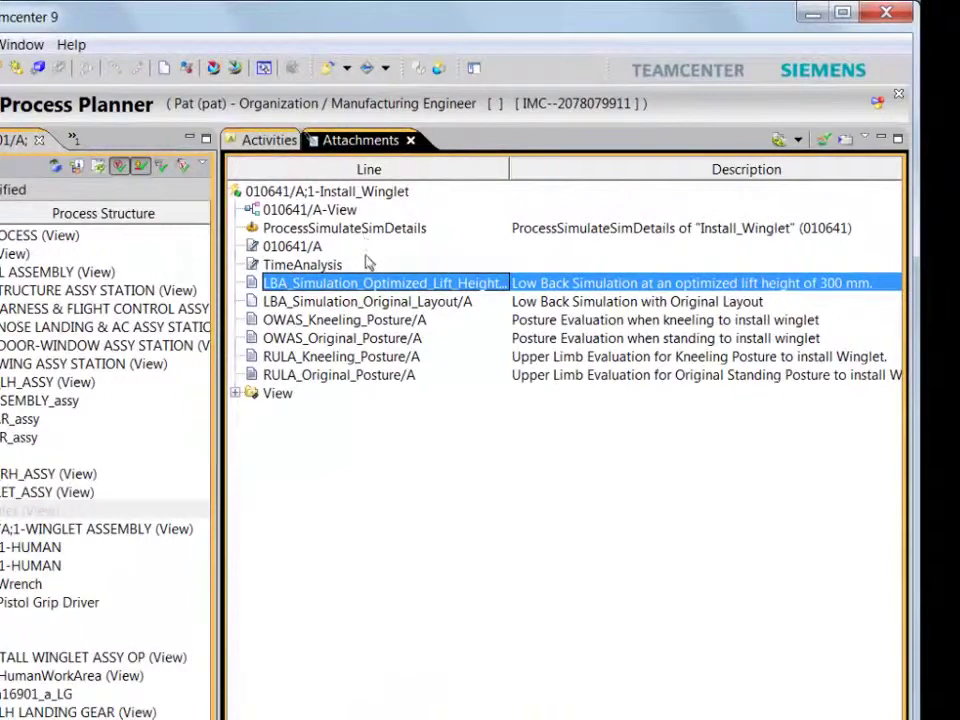